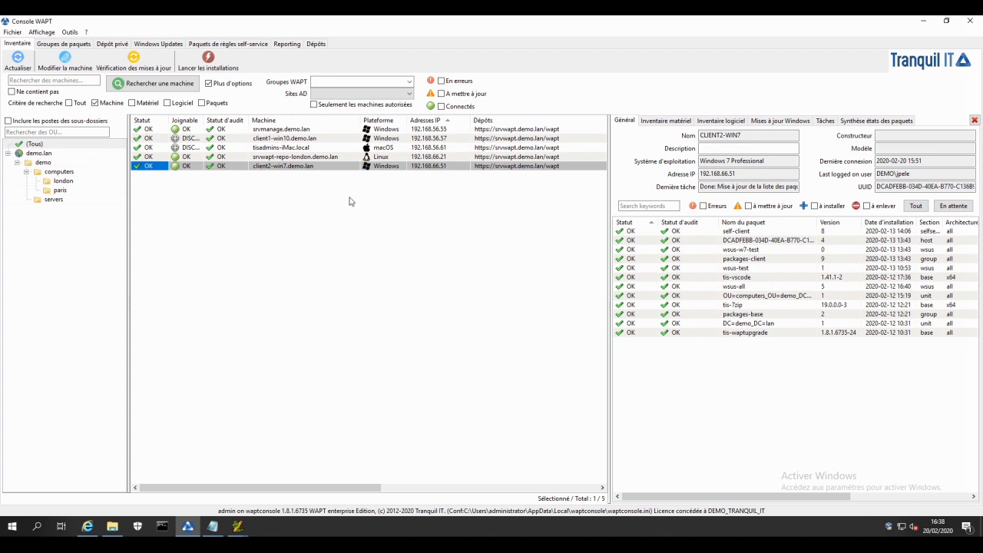
Step: Open the srvwapt-repo-london.demo.lan machine for editing and search its available packages for remote
click(296, 159)
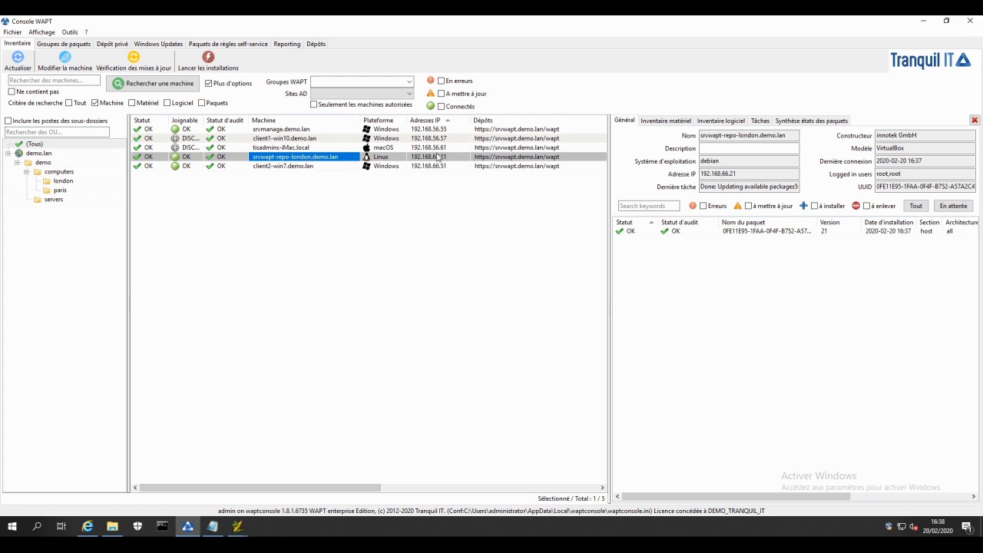
double_click(280, 160)
drag(330, 51, 451, 77)
click(519, 108)
text(remote)
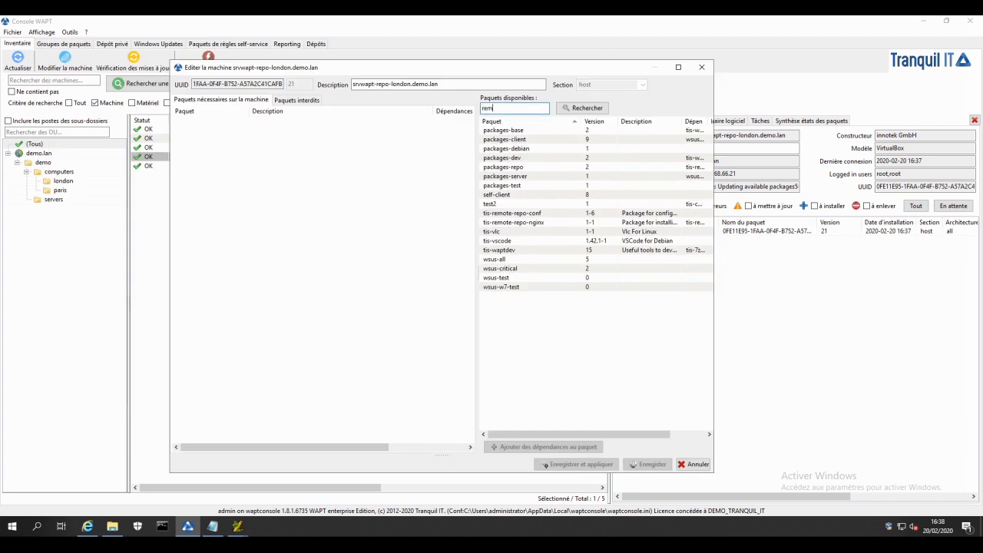
key(Return)
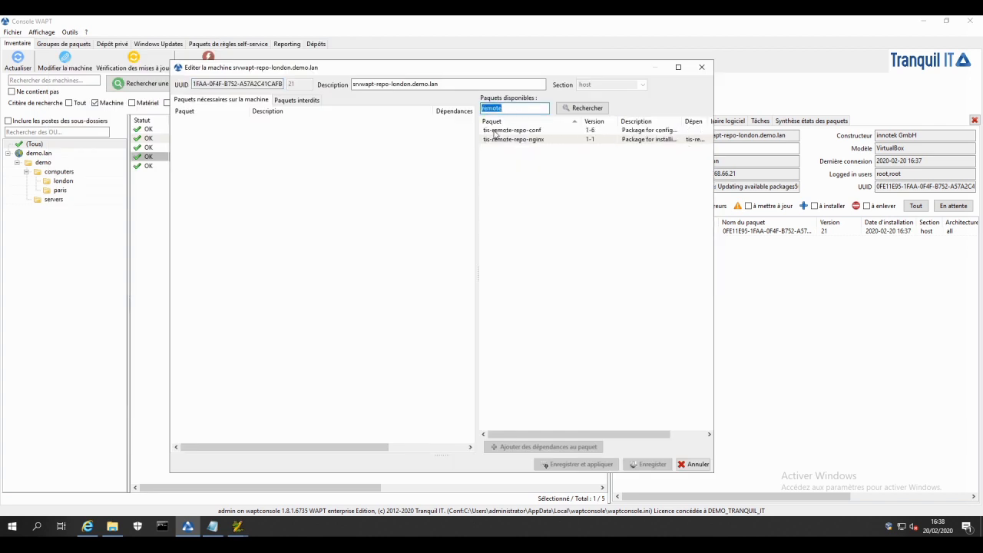
Step: Add tis-remote-repo-conf and tis-remote-repo-nginx to the machine's required packages, then save and apply
double_click(495, 131)
drag(493, 140, 403, 164)
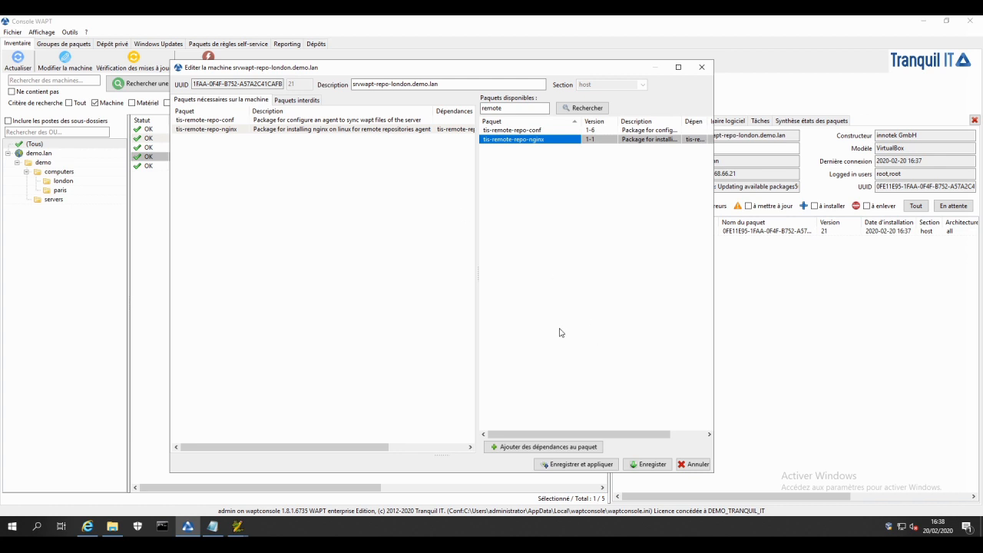
click(594, 465)
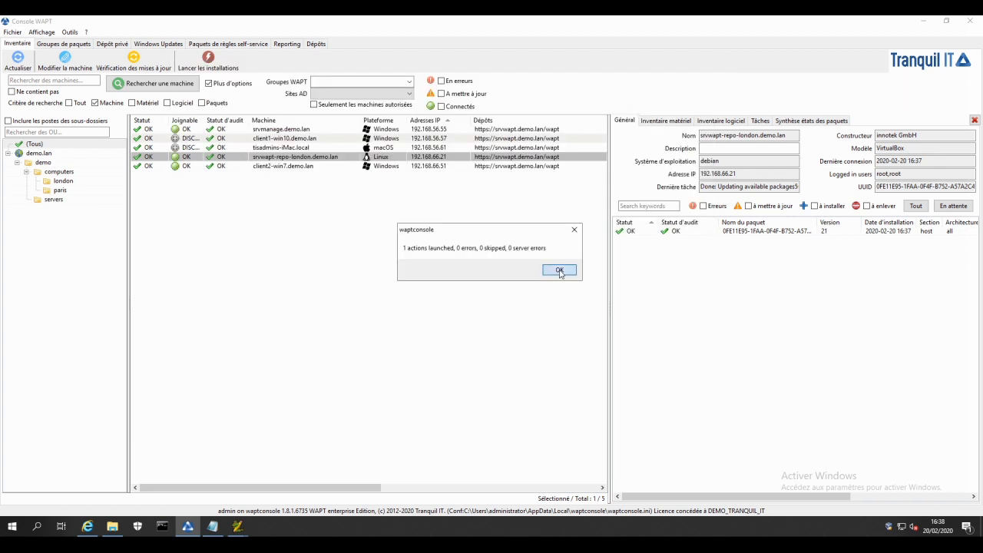
click(560, 271)
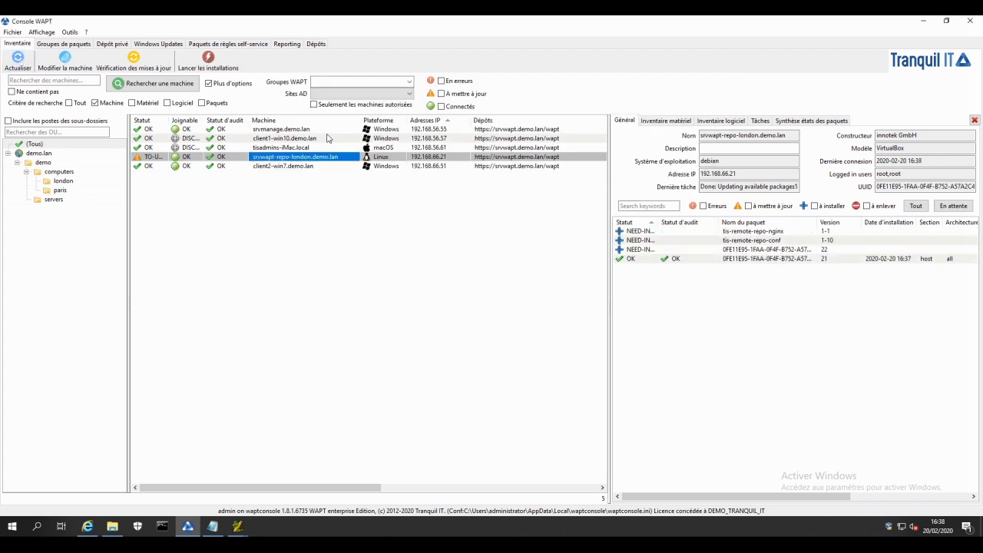
Step: Refresh the inventory repeatedly to follow the package installation on srvwapt-repo-london
click(24, 57)
click(25, 57)
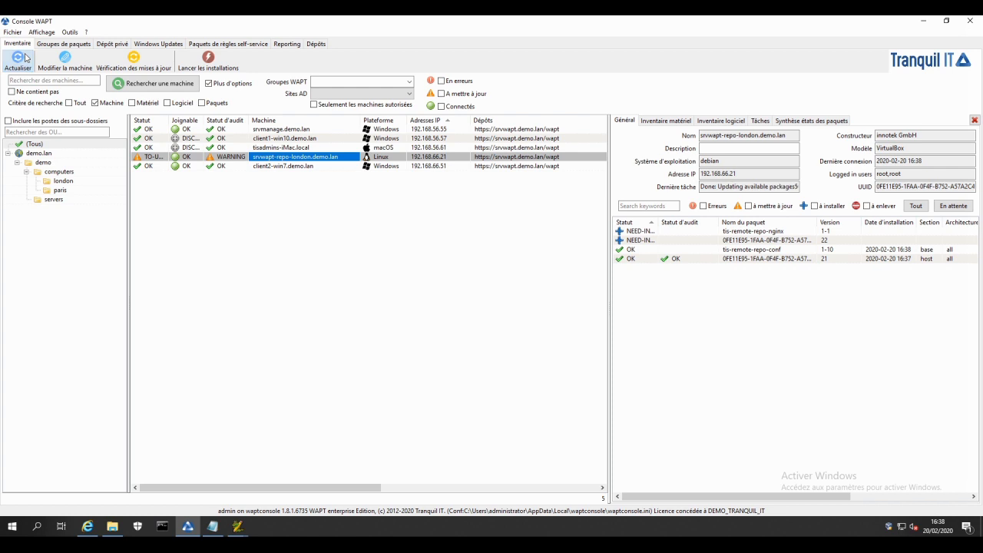
click(17, 62)
click(17, 61)
click(19, 60)
click(20, 61)
click(19, 61)
click(19, 61)
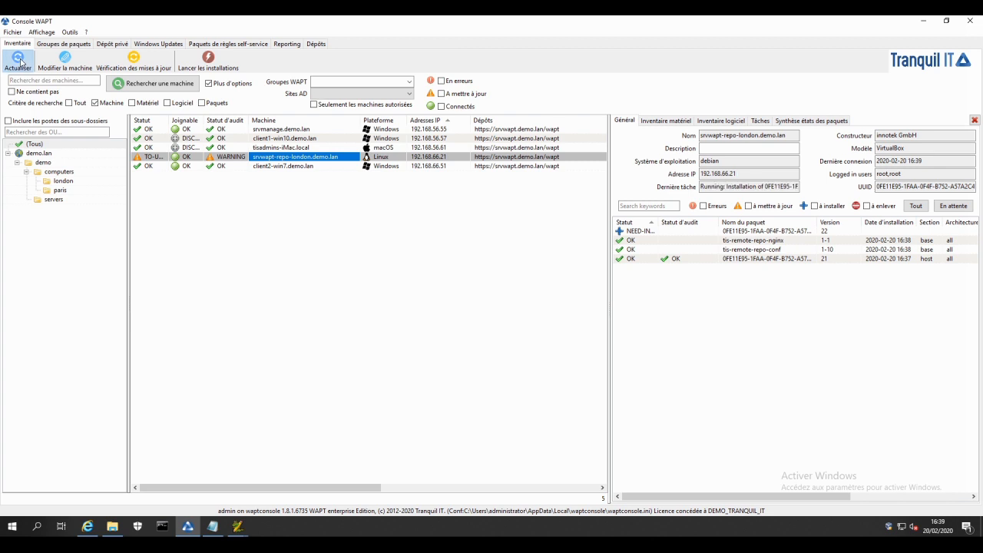
click(19, 61)
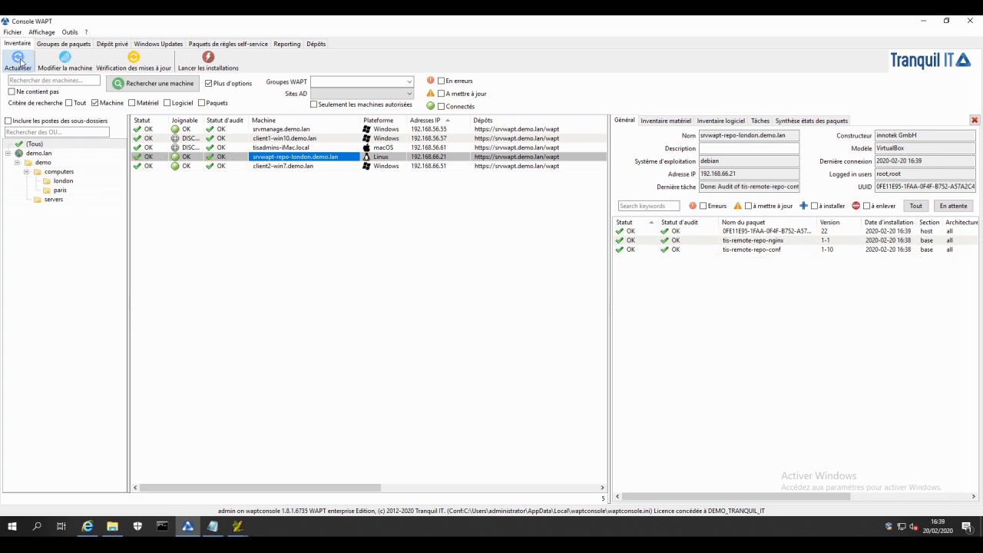
Step: Open the repositories view and refresh the repository list to follow the London repository's synchronisation
click(316, 44)
click(501, 62)
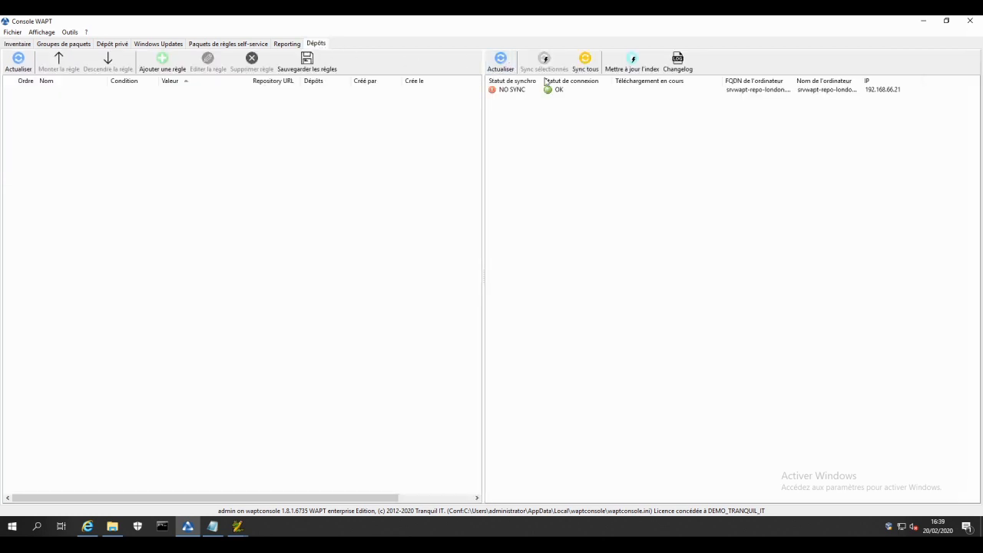
click(510, 63)
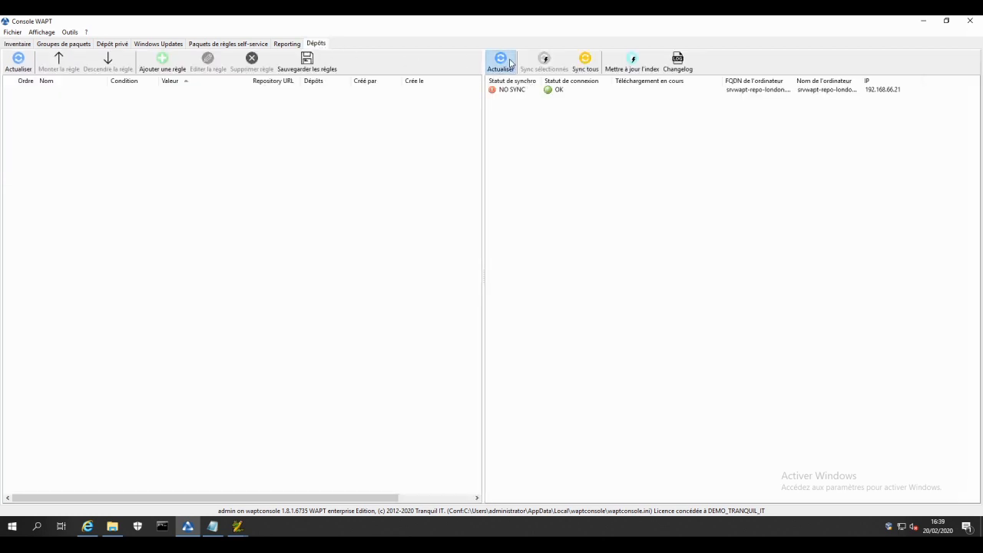
click(510, 63)
click(511, 63)
click(511, 63)
click(510, 63)
click(510, 63)
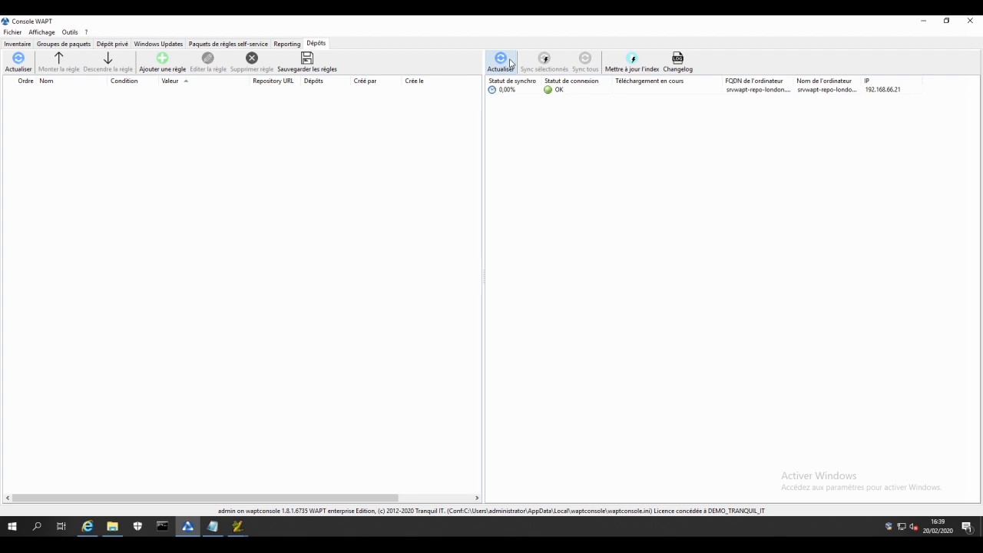
click(510, 63)
click(510, 63)
drag(723, 79, 768, 77)
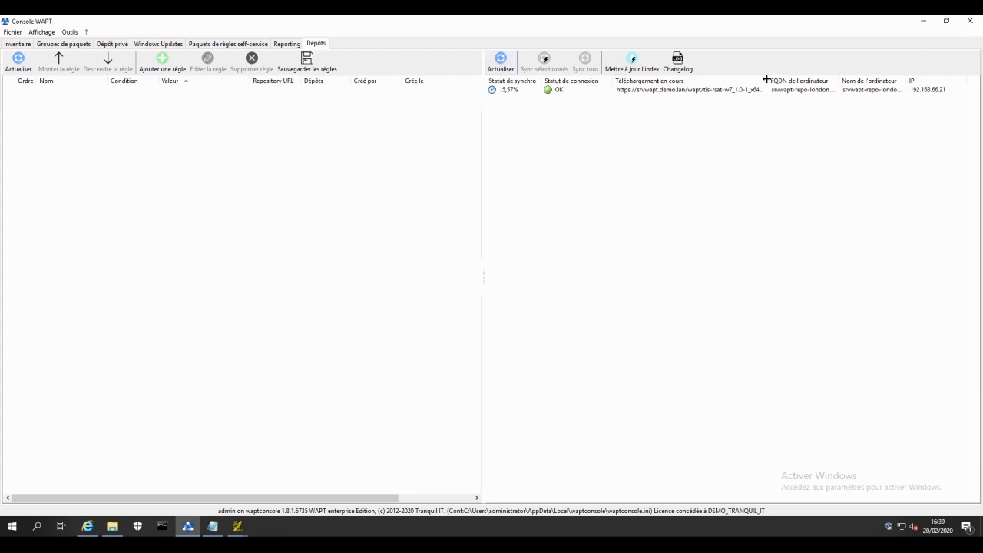
Step: Keep refreshing the repository list until the London repository's synchronisation finishes
click(503, 56)
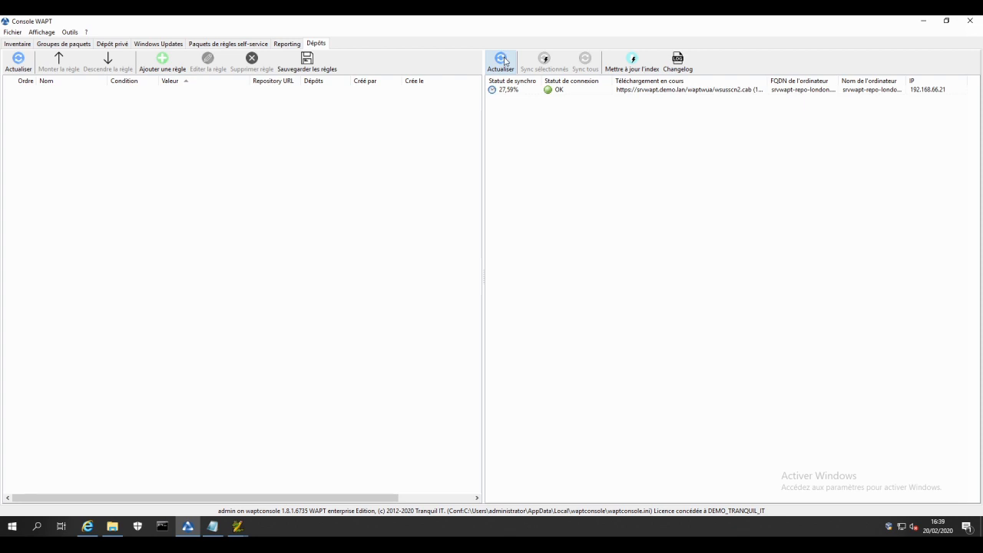
click(500, 61)
click(500, 61)
click(501, 61)
click(501, 62)
drag(768, 79, 795, 74)
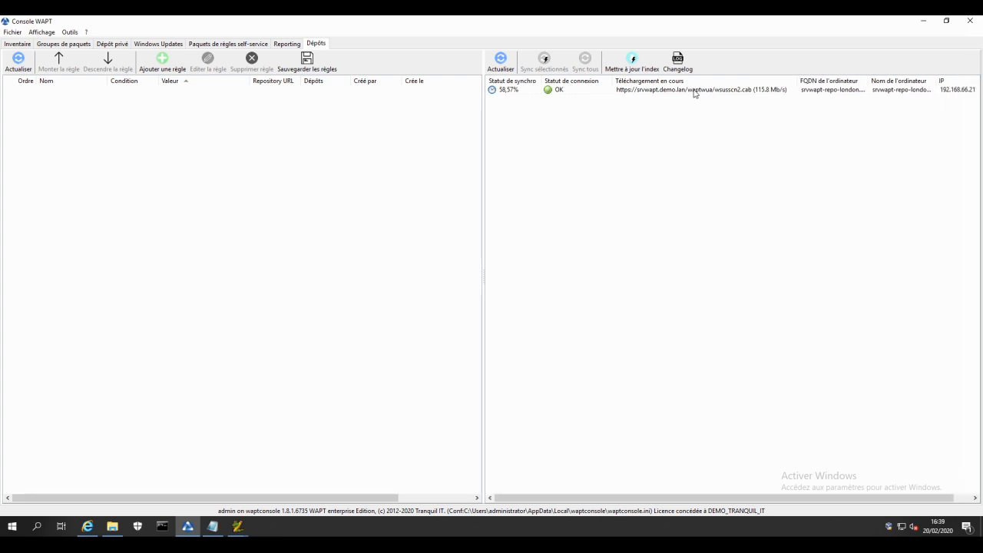
click(500, 62)
click(501, 62)
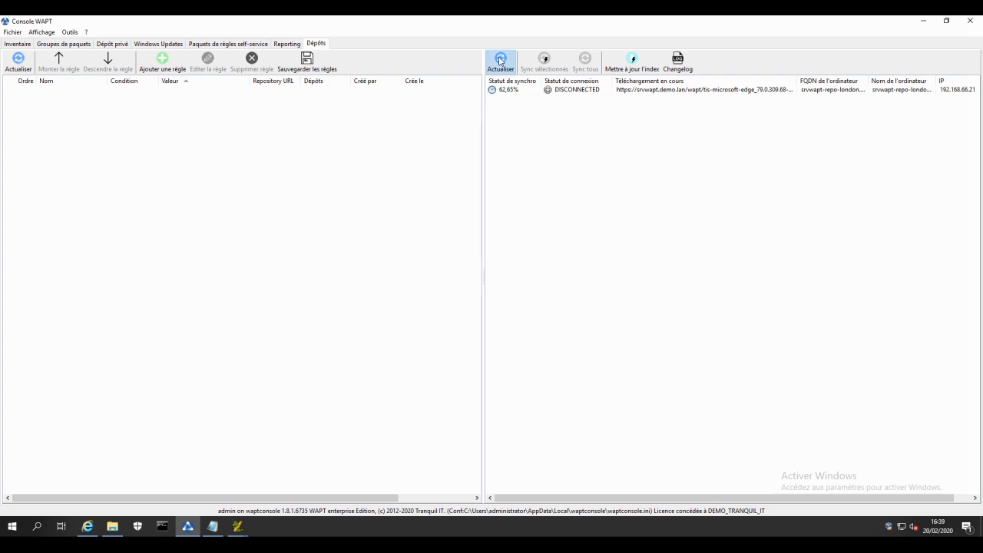
click(500, 61)
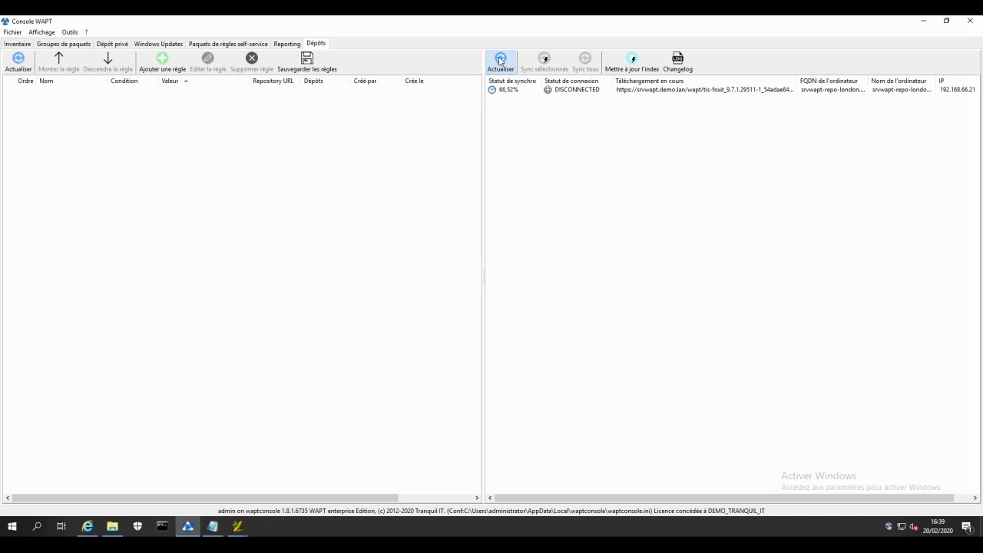
click(500, 62)
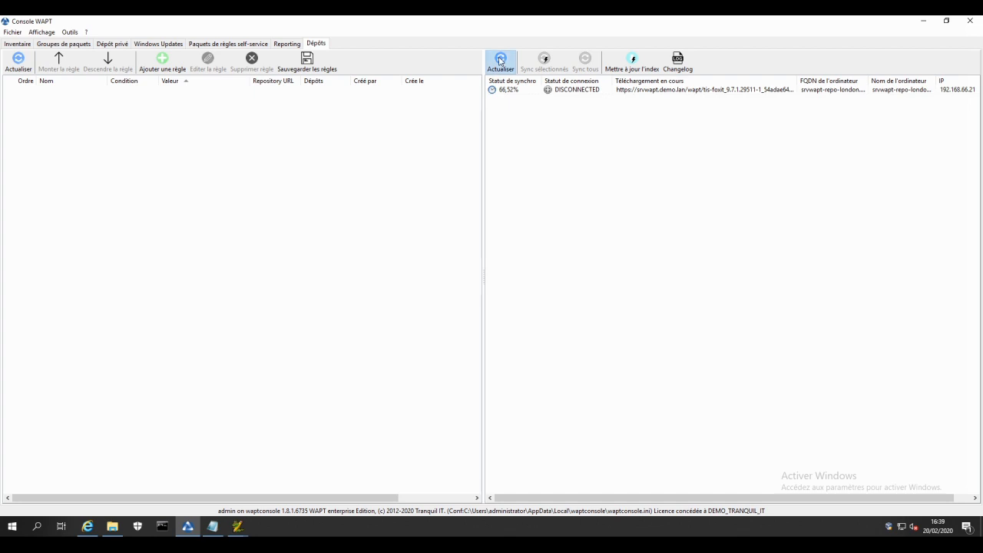
click(501, 61)
click(501, 61)
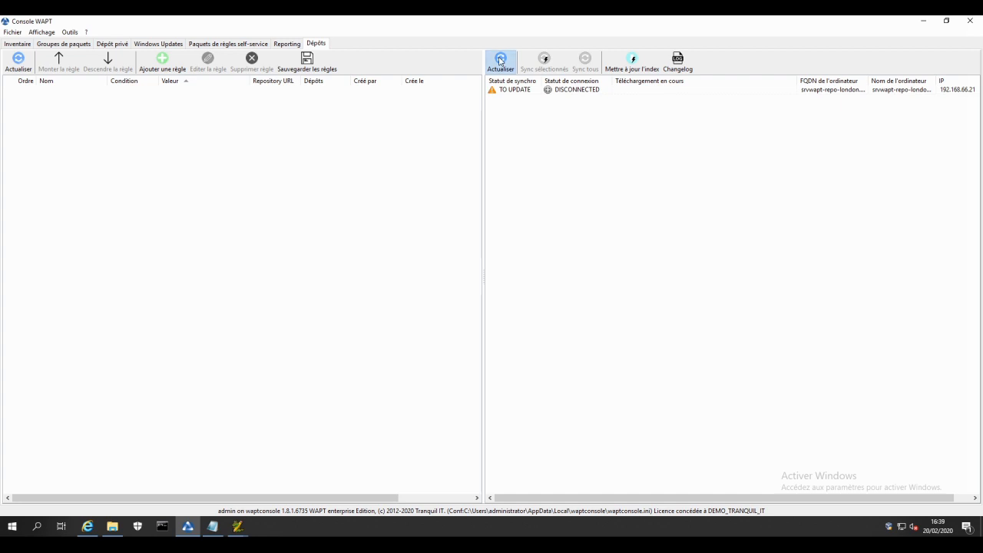
click(500, 62)
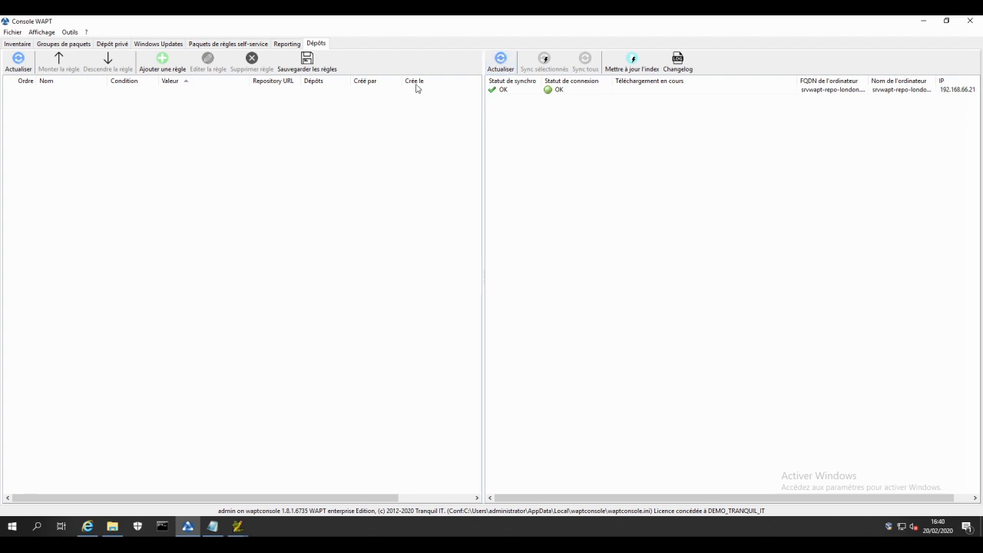
Step: Review the client2-win7 and srvwapt-repo-london machines in the inventory, then return to the repositories view
click(17, 46)
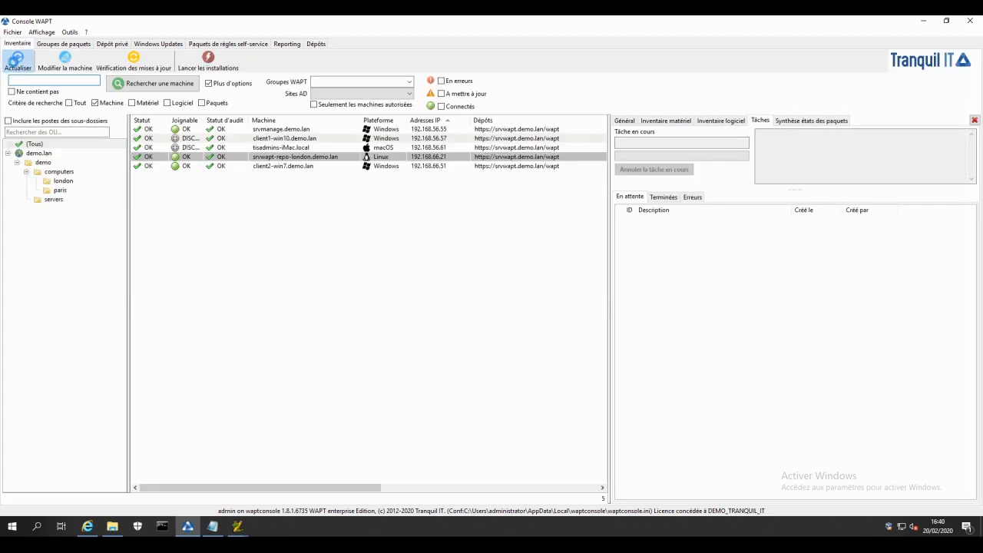
click(285, 165)
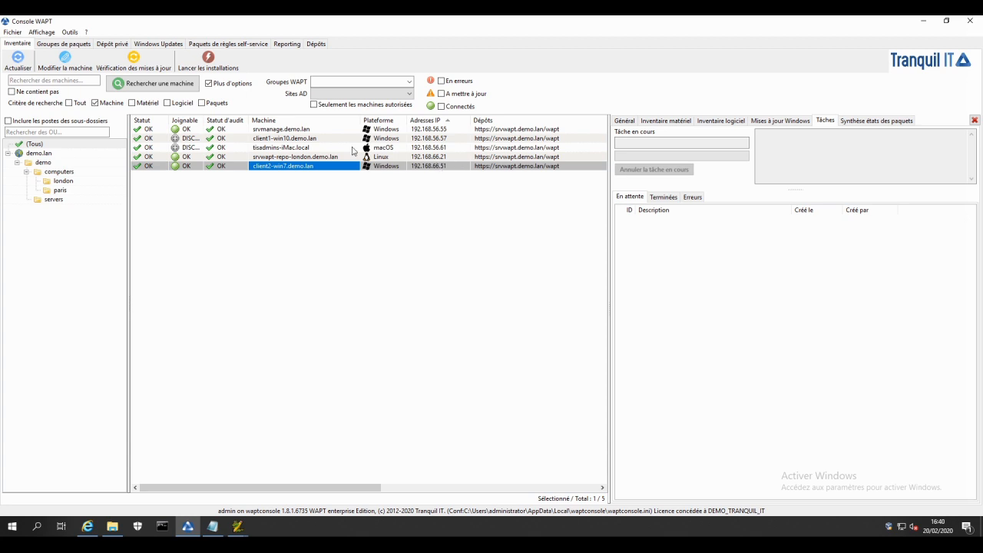
click(320, 158)
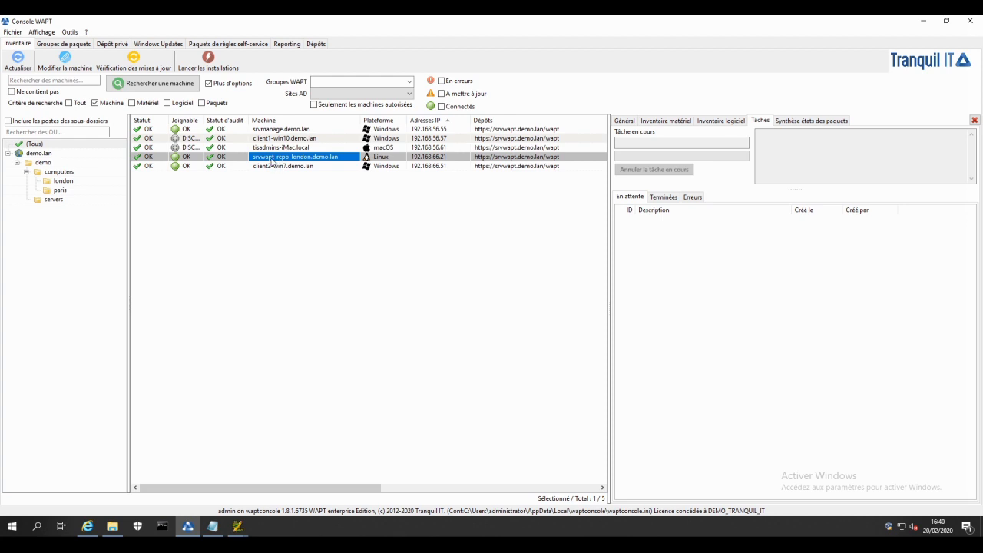
click(317, 45)
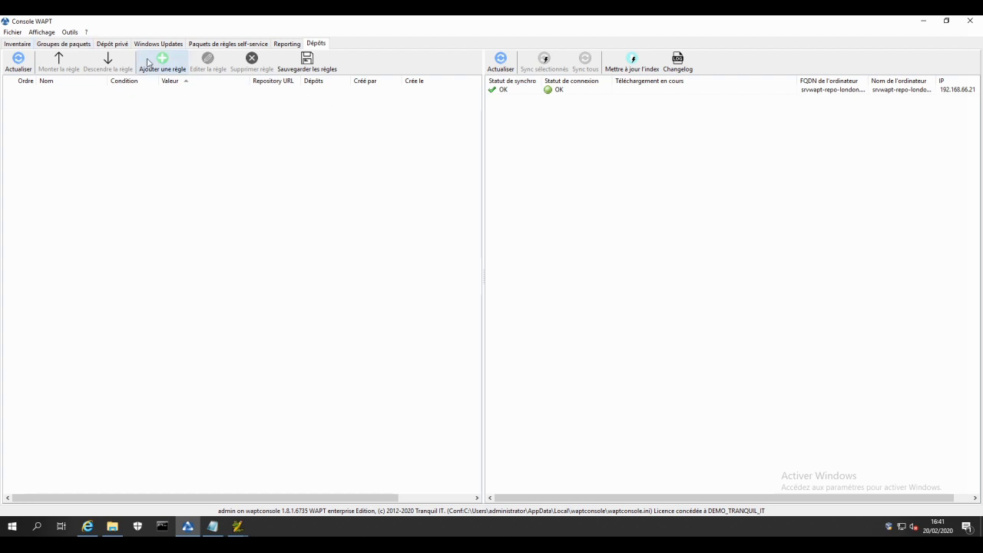
click(70, 32)
click(111, 69)
click(581, 244)
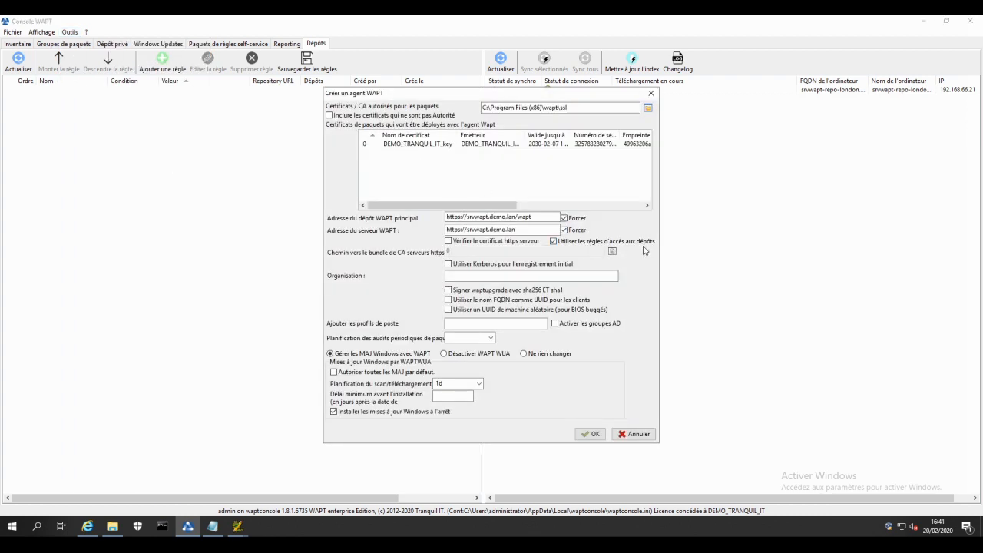
click(634, 434)
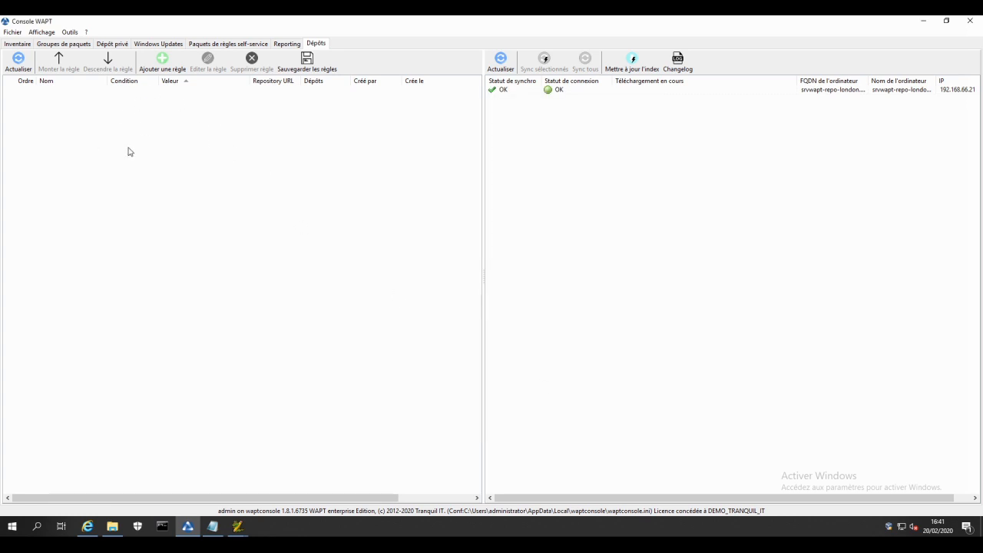
Step: Add a repository rule named repo-london with condition IP de l'agent and value 192.168.66.0/24
click(162, 68)
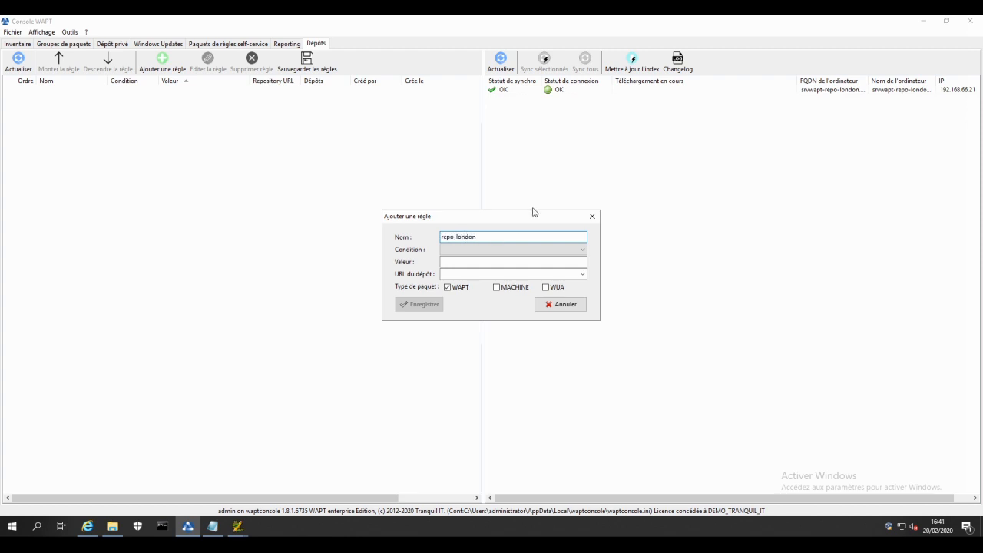
click(563, 249)
click(525, 268)
click(500, 261)
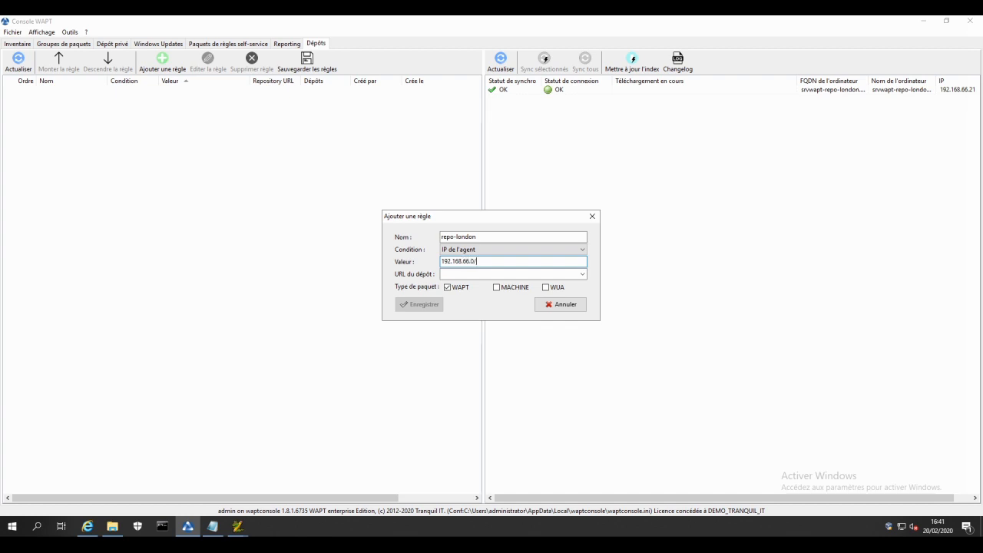
click(582, 274)
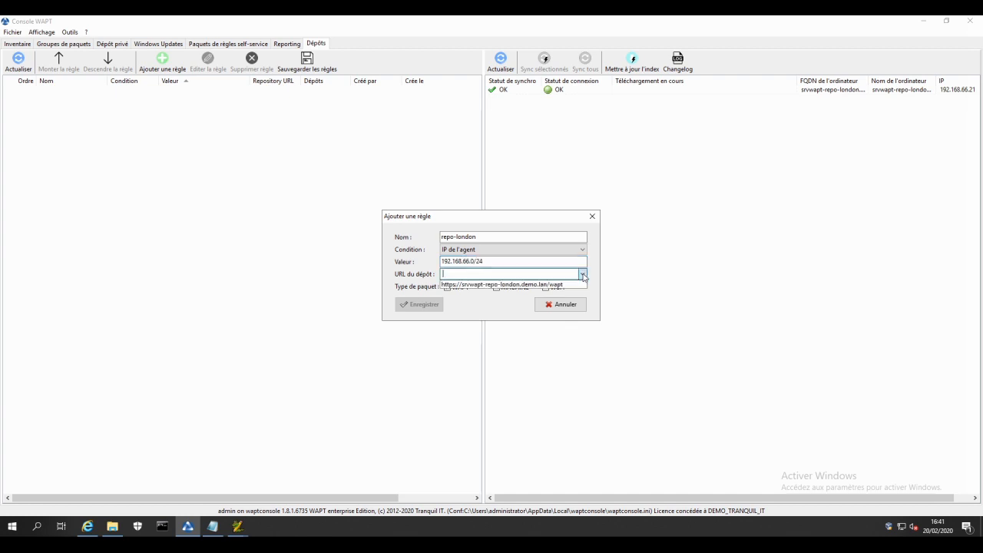
click(526, 285)
click(484, 274)
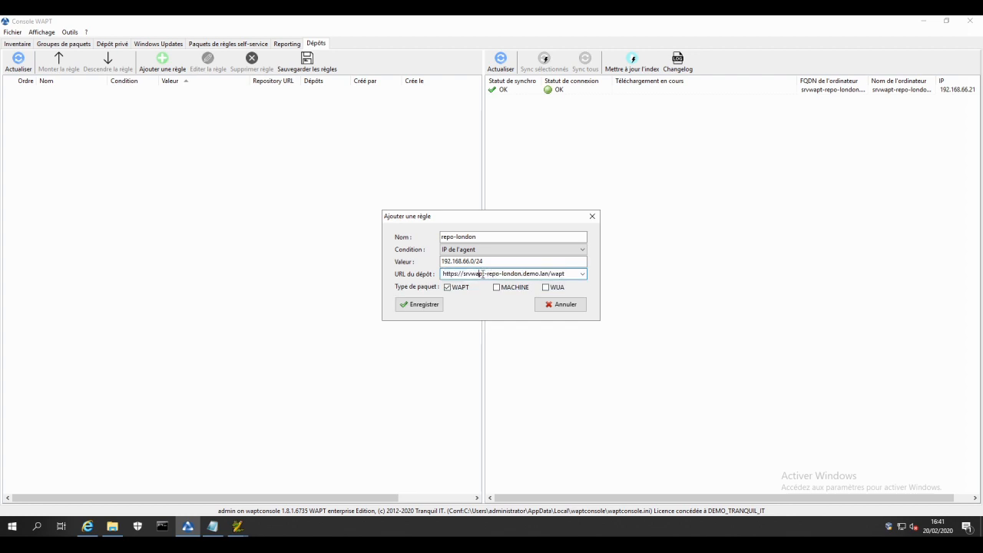
drag(471, 274, 514, 270)
click(488, 274)
click(552, 288)
click(514, 288)
click(425, 305)
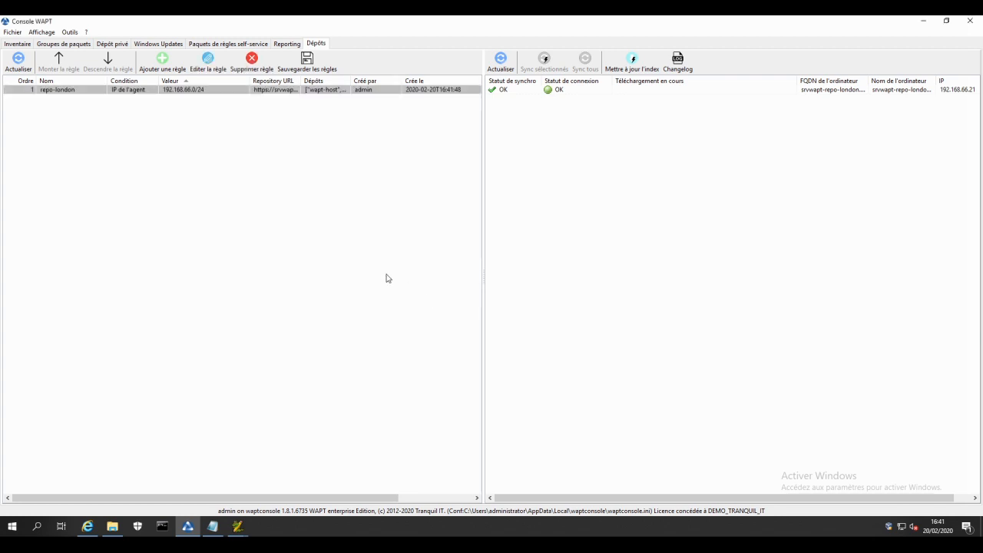
click(311, 66)
Step: Trigger an update check on client2-win7.demo.lan from the inventory
click(28, 43)
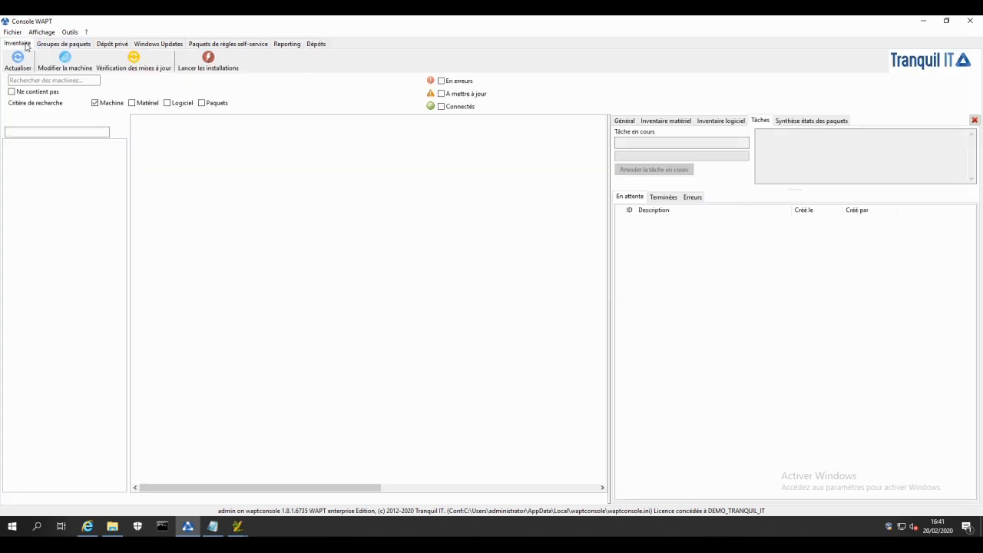
click(289, 166)
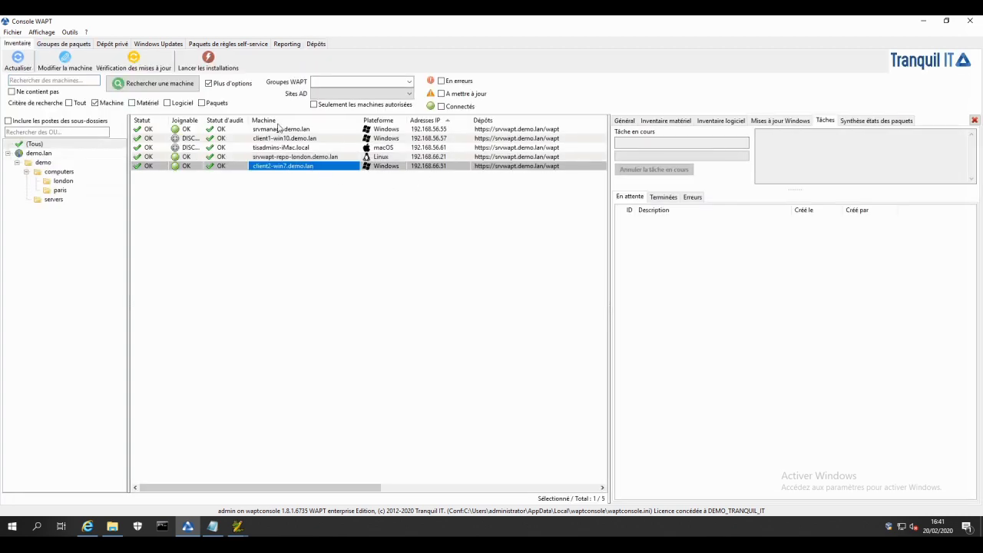
click(146, 67)
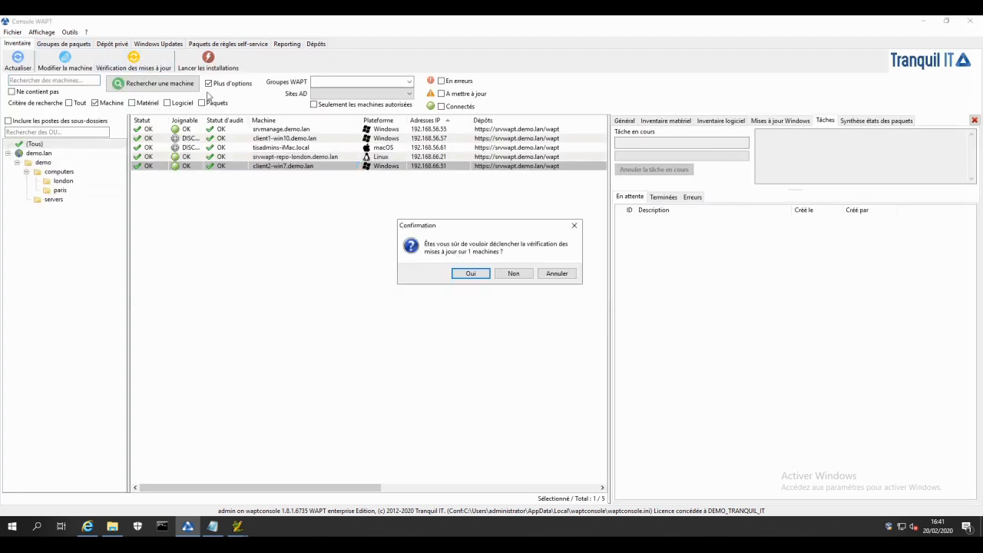
click(469, 274)
click(558, 269)
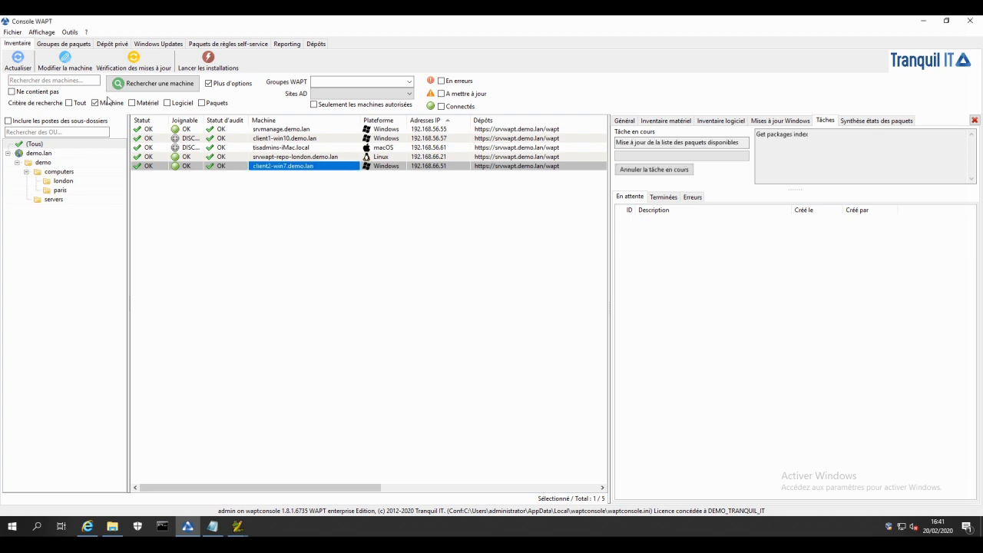
Step: Refresh the inventory and examine client2-win7's repository and general details
click(17, 62)
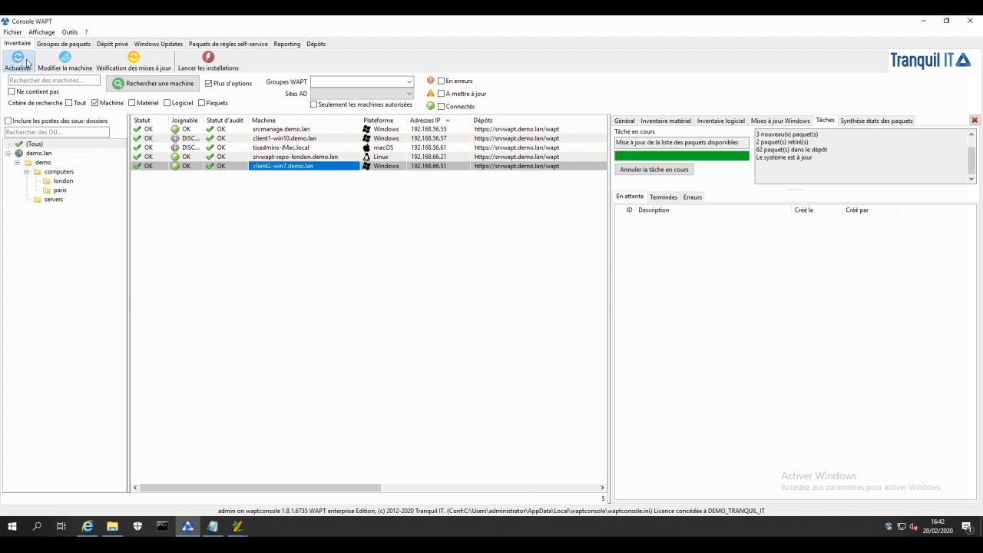
click(24, 63)
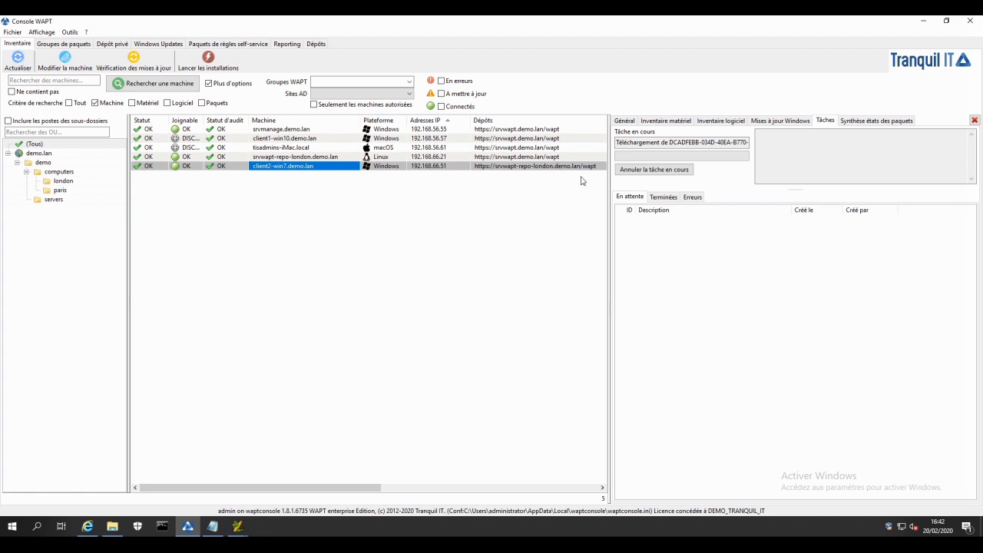
click(615, 123)
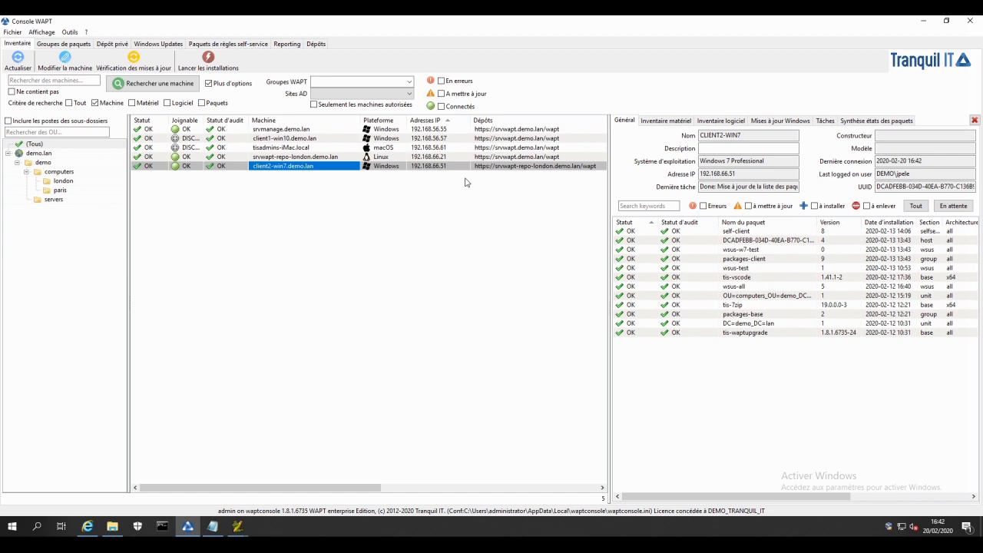
click(523, 168)
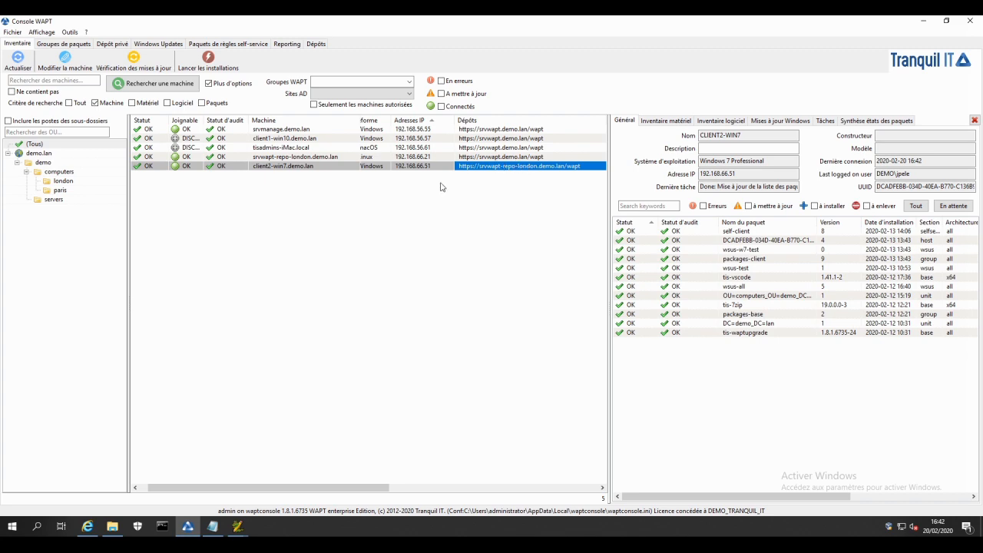
drag(380, 488, 358, 489)
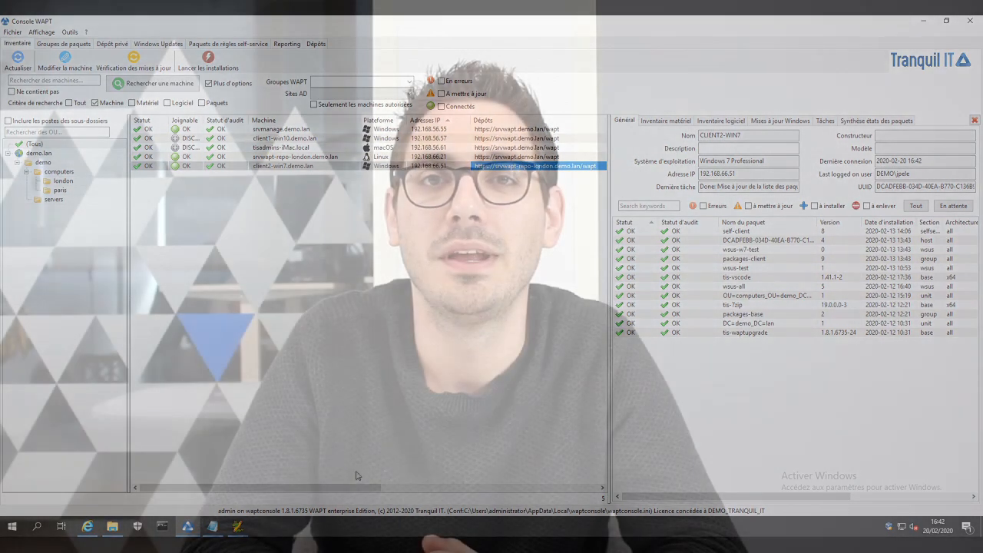